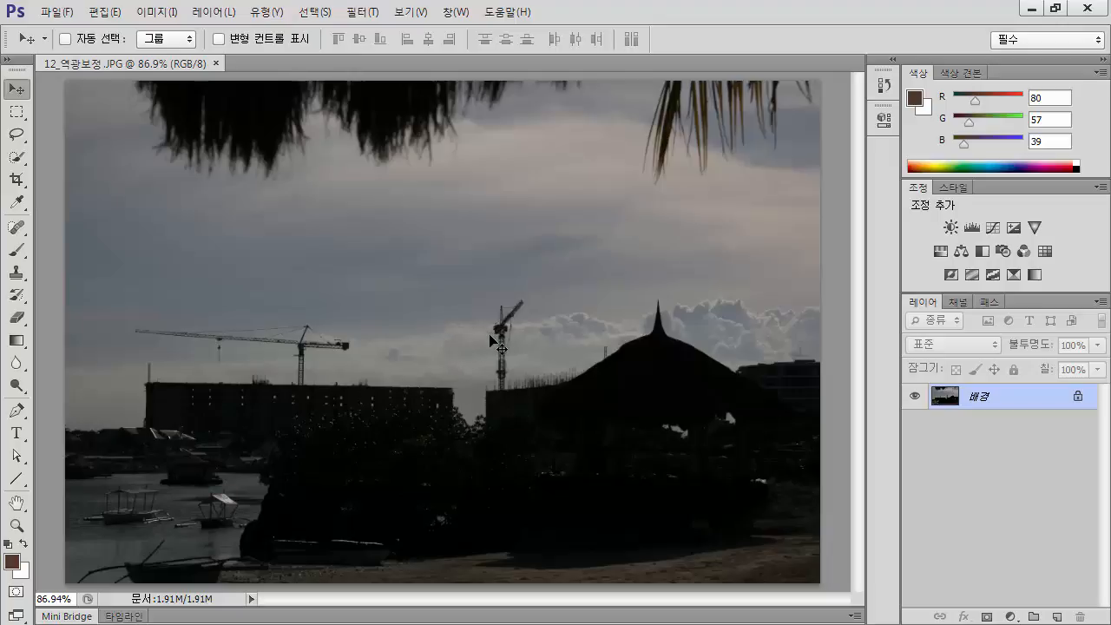
# Step: Duplicate the image 12_역광보정.JPG as "12_역광보정 사본" and fit the copy to the window
pyautogui.click(155, 14)
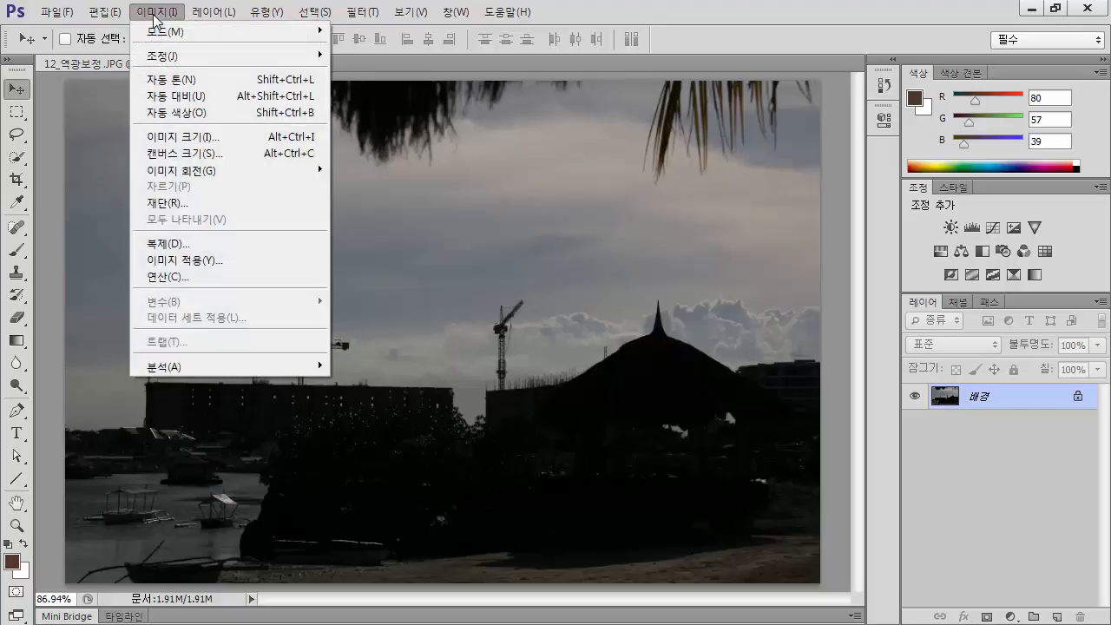
pyautogui.click(199, 248)
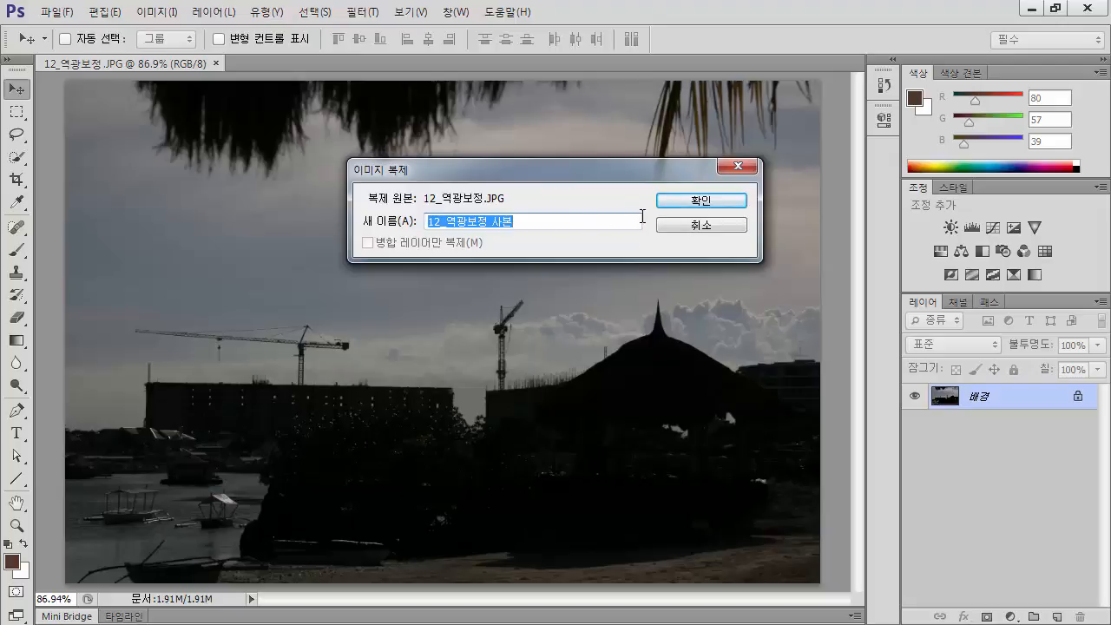
pyautogui.click(695, 205)
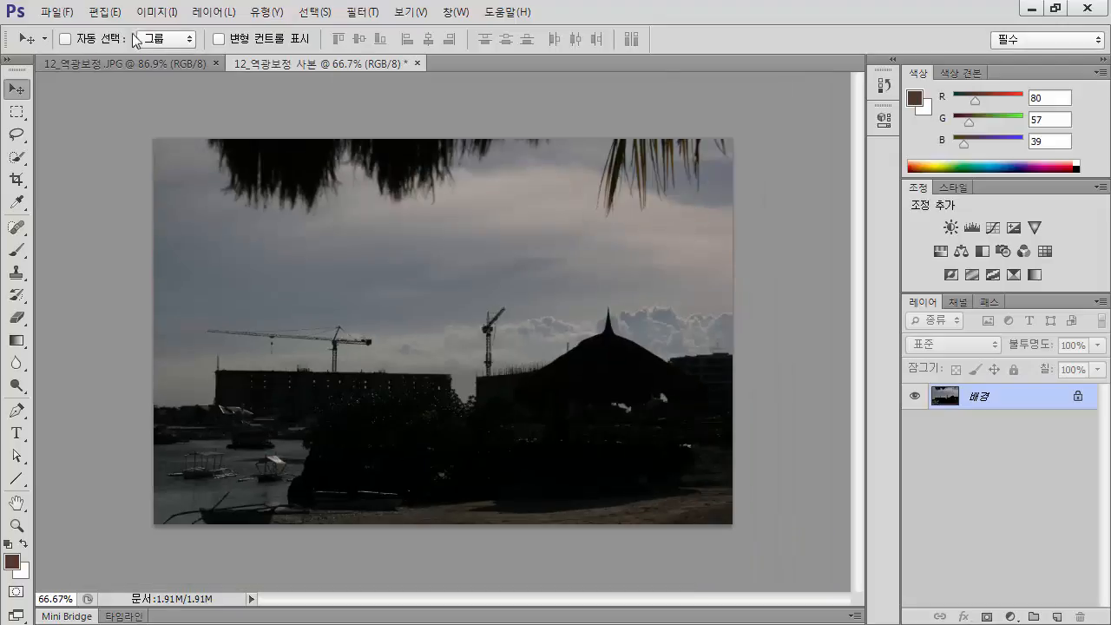
pyautogui.click(117, 59)
pyautogui.click(335, 65)
pyautogui.hotkey('ctrl', '0')
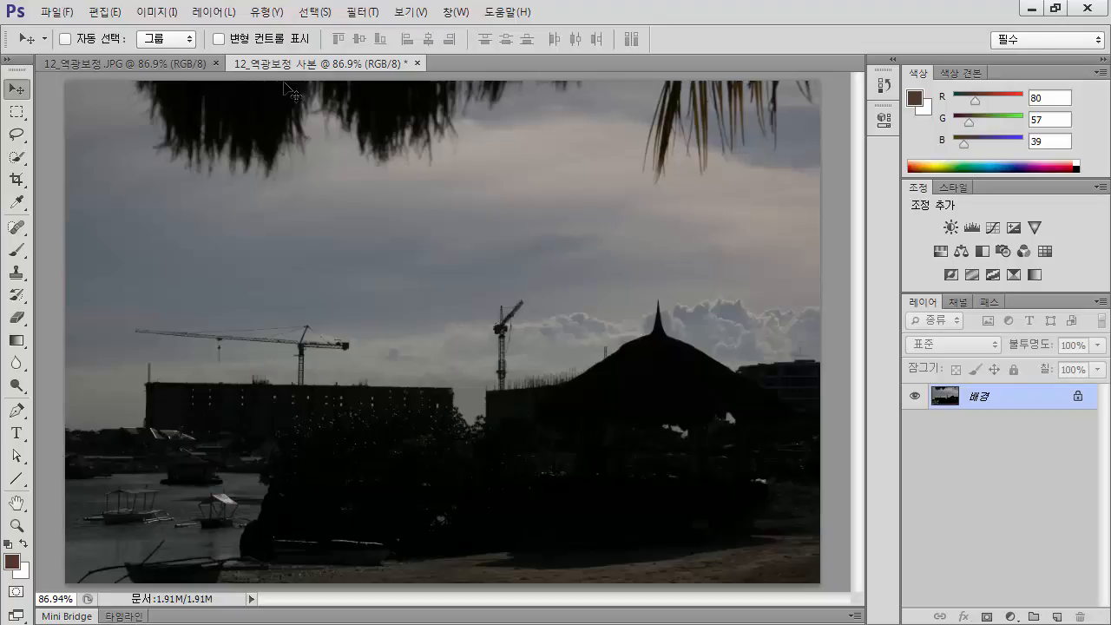
# Step: Convert the duplicated image to grayscale mode, discarding its color information
pyautogui.click(157, 13)
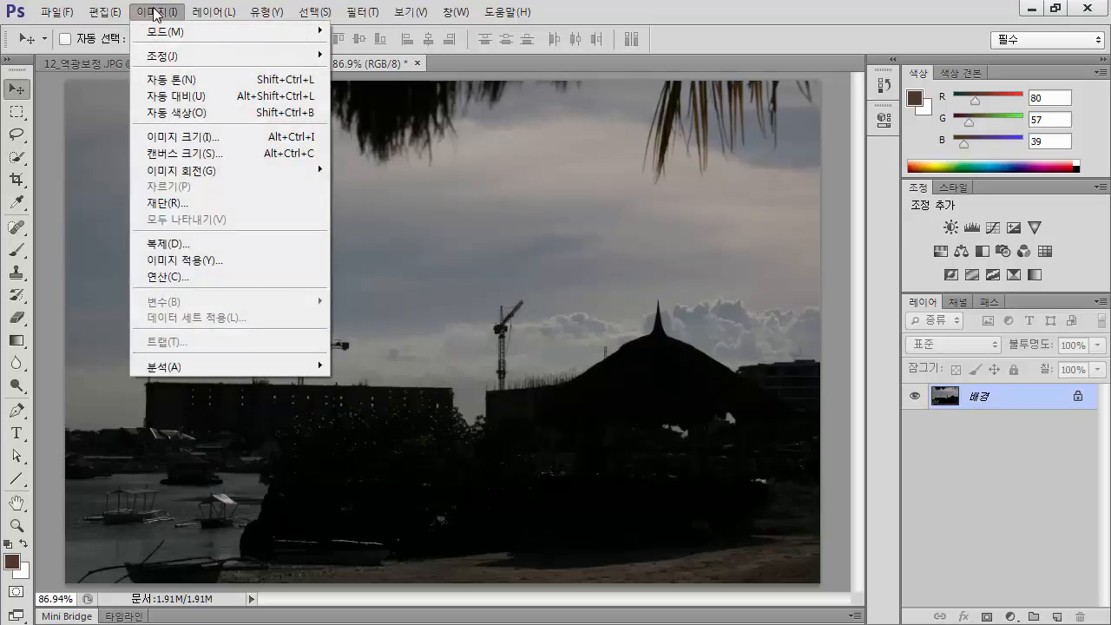
pyautogui.moveTo(161, 33)
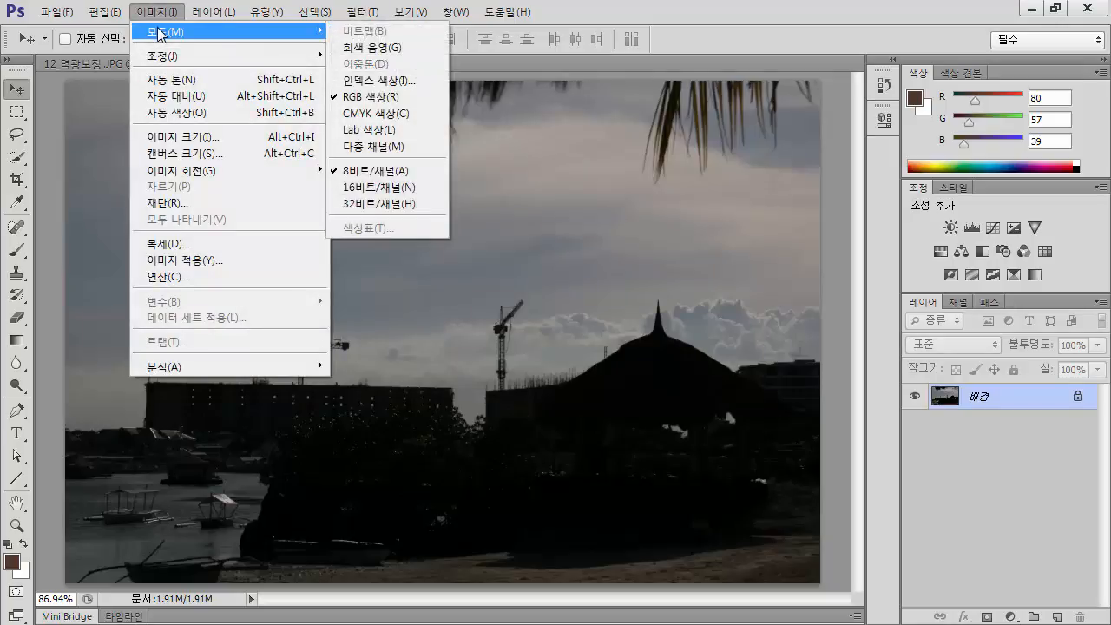
pyautogui.click(390, 49)
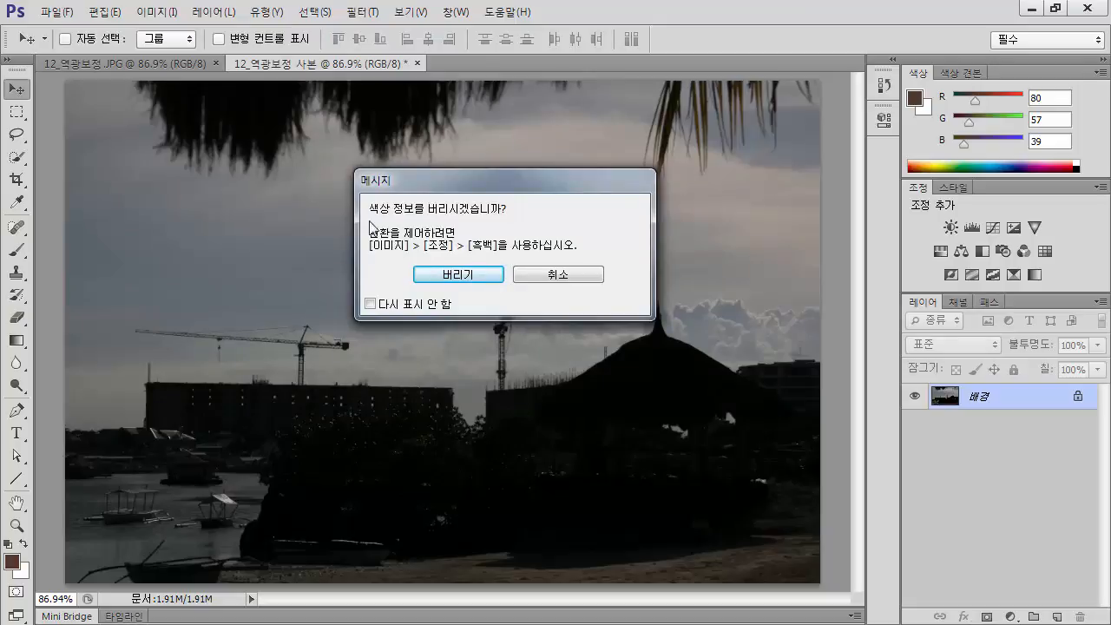
pyautogui.click(444, 276)
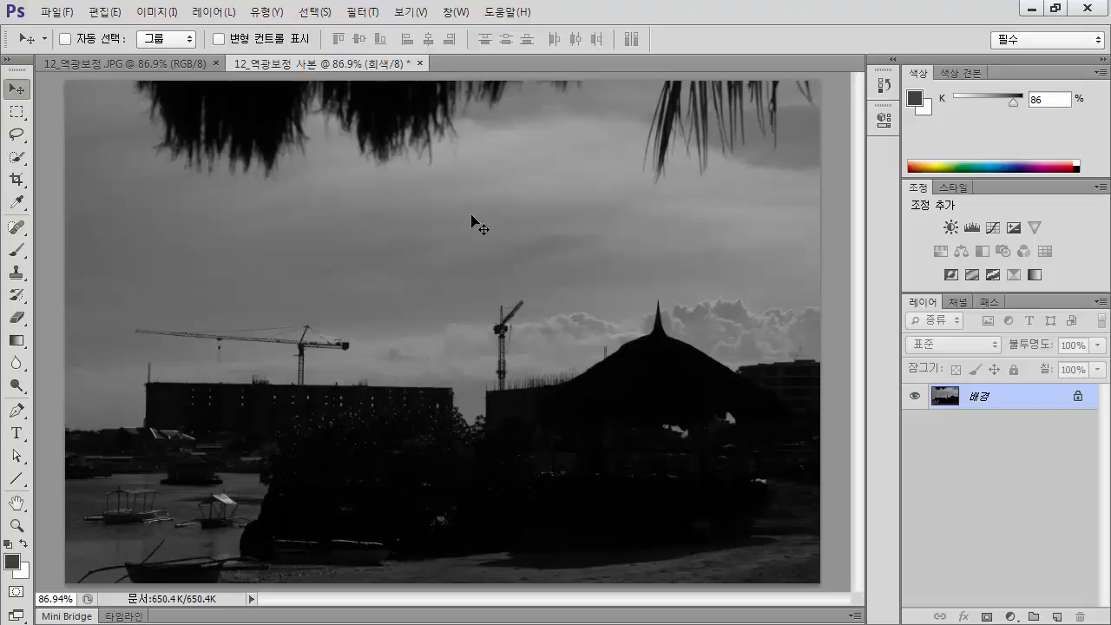
# Step: Apply Levels to the grayscale copy with input black point 30 and white point 60 to isolate the dark foreground
pyautogui.hotkey('ctrl', 'l')
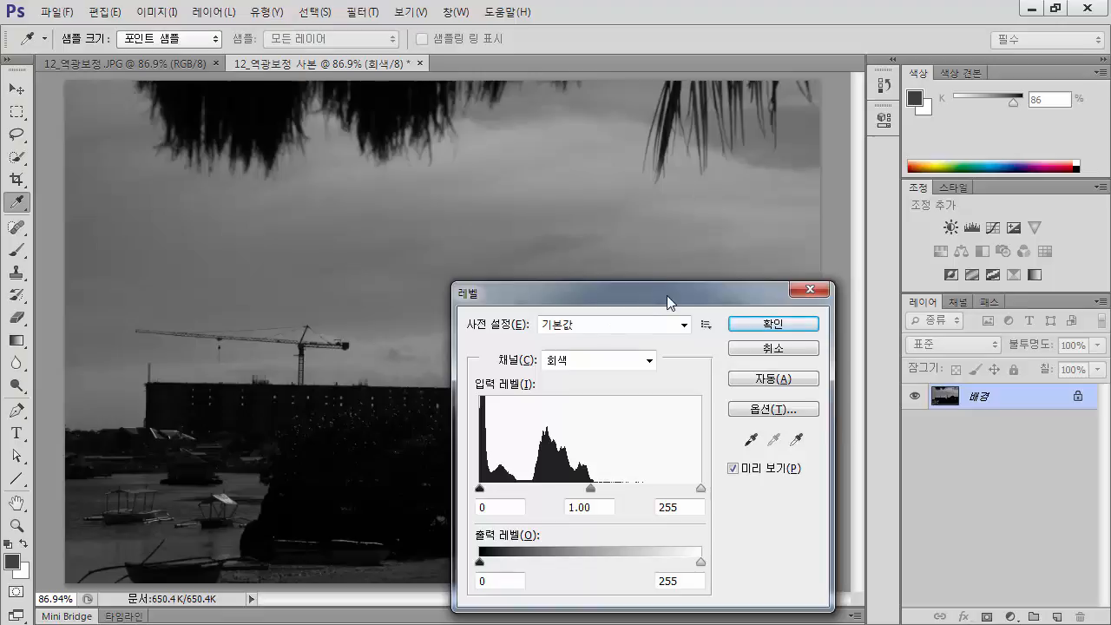
pyautogui.moveTo(666, 295); pyautogui.dragTo(775, 87)
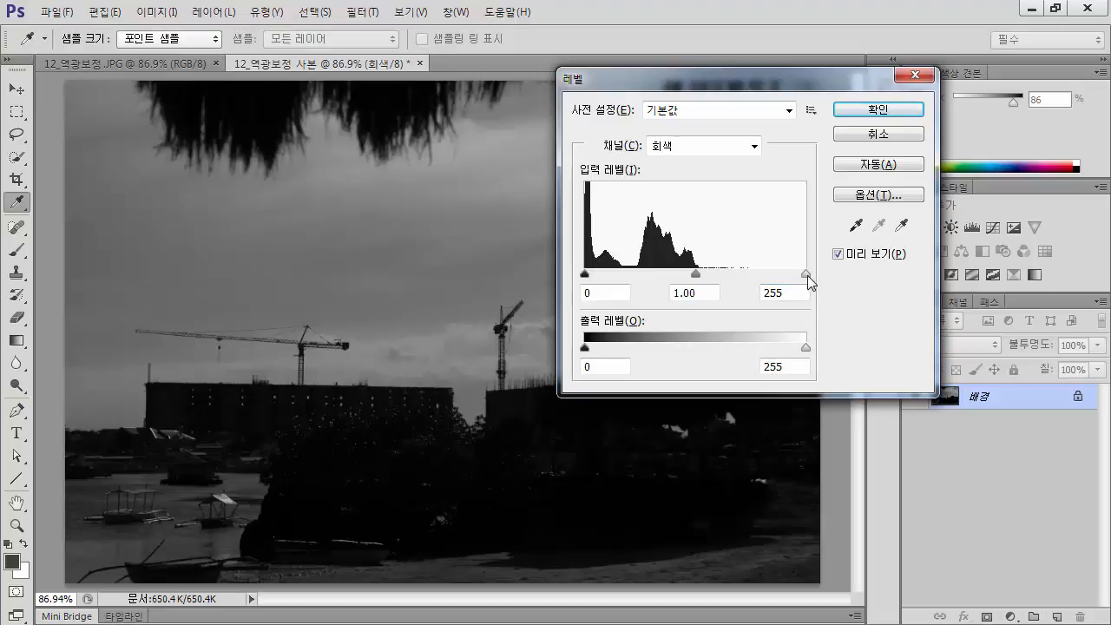
pyautogui.moveTo(807, 275); pyautogui.dragTo(698, 280)
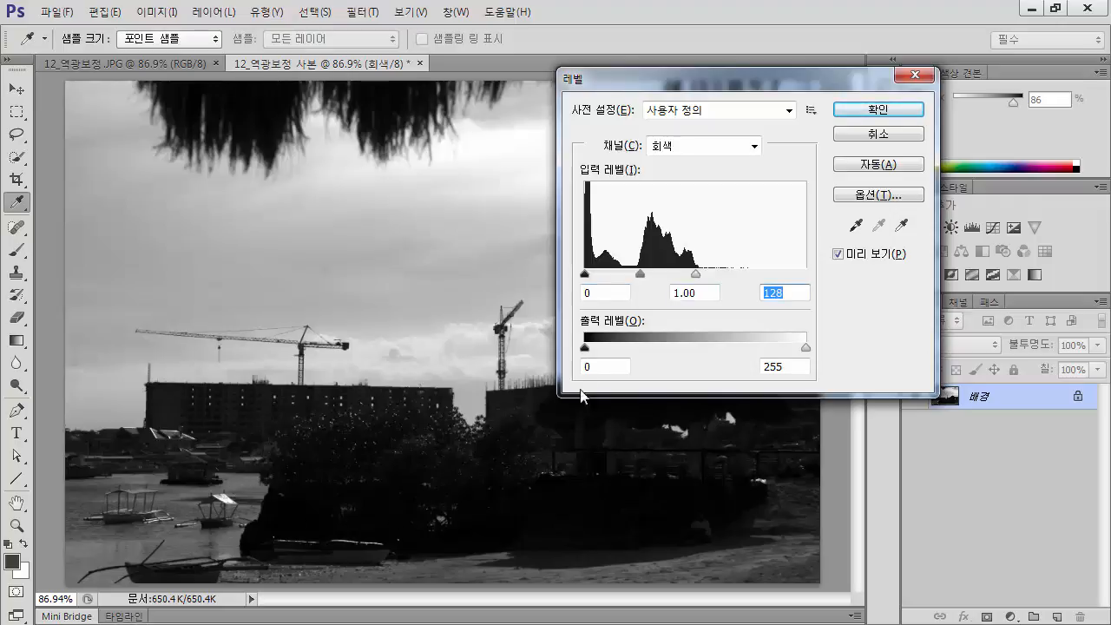
pyautogui.moveTo(584, 277)
pyautogui.mouseDown()
pyautogui.moveTo(626, 278)
pyautogui.moveTo(597, 278)
pyautogui.mouseUp()
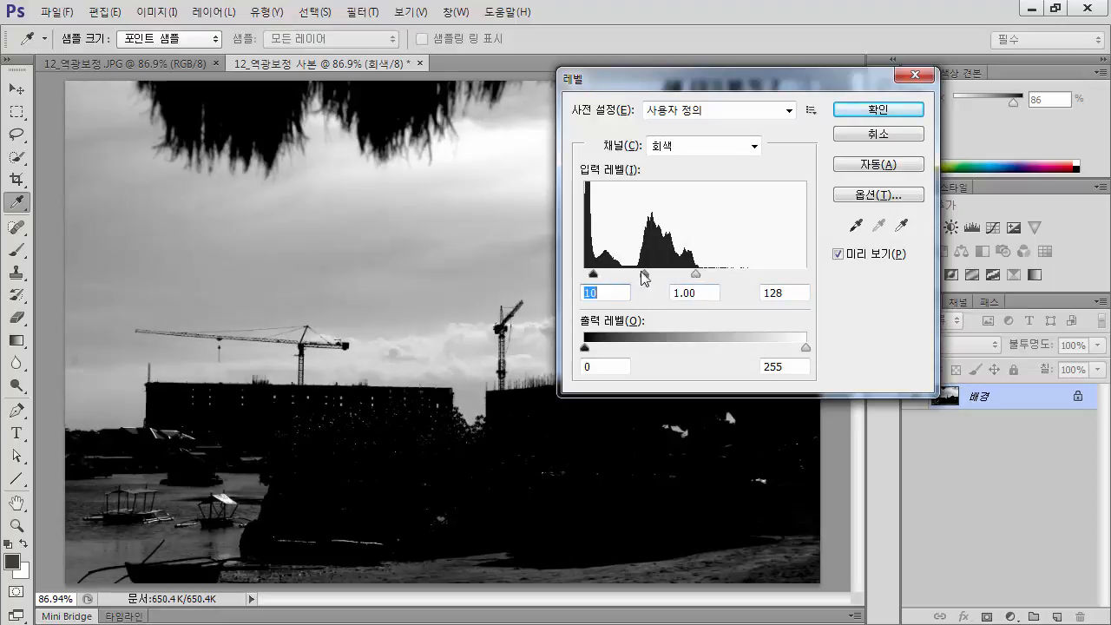
pyautogui.moveTo(595, 277); pyautogui.dragTo(656, 276)
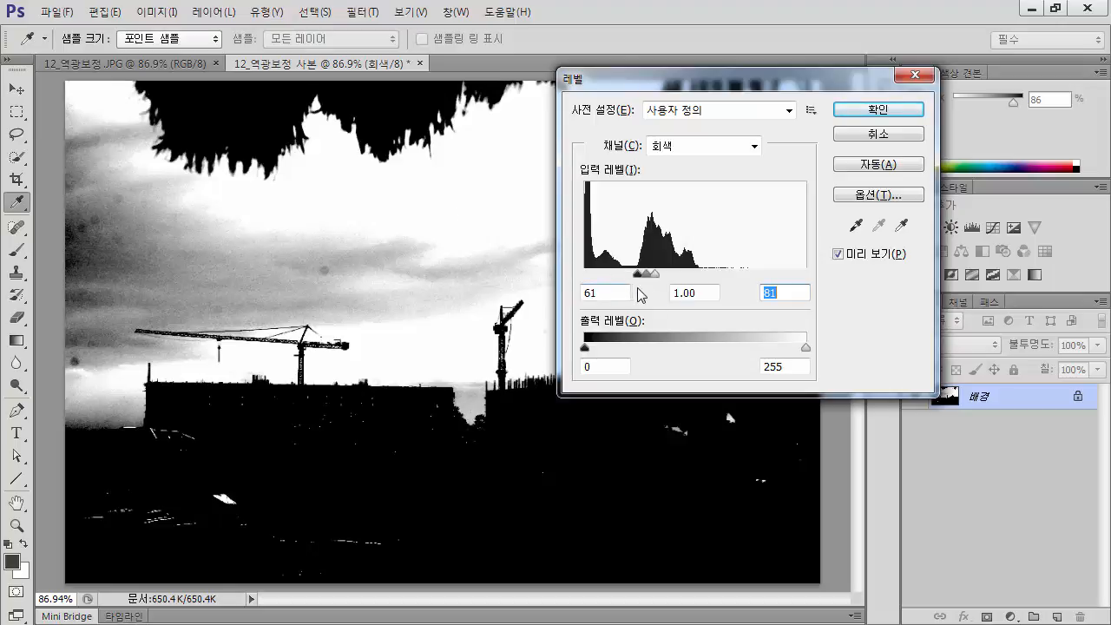
pyautogui.moveTo(639, 275); pyautogui.dragTo(611, 276)
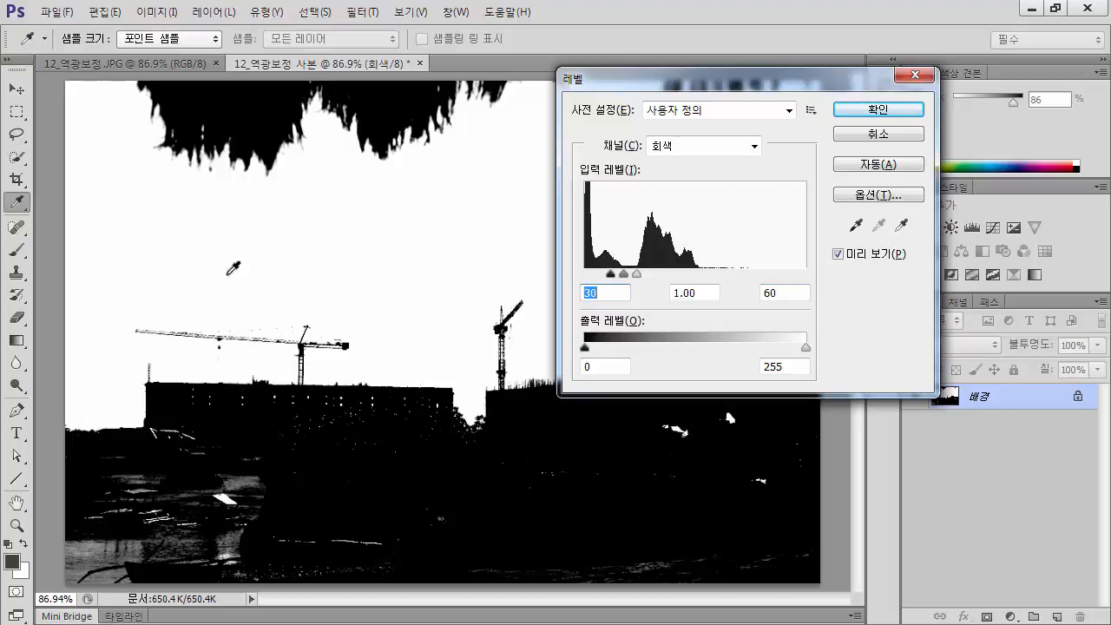
pyautogui.moveTo(755, 76); pyautogui.dragTo(941, 163)
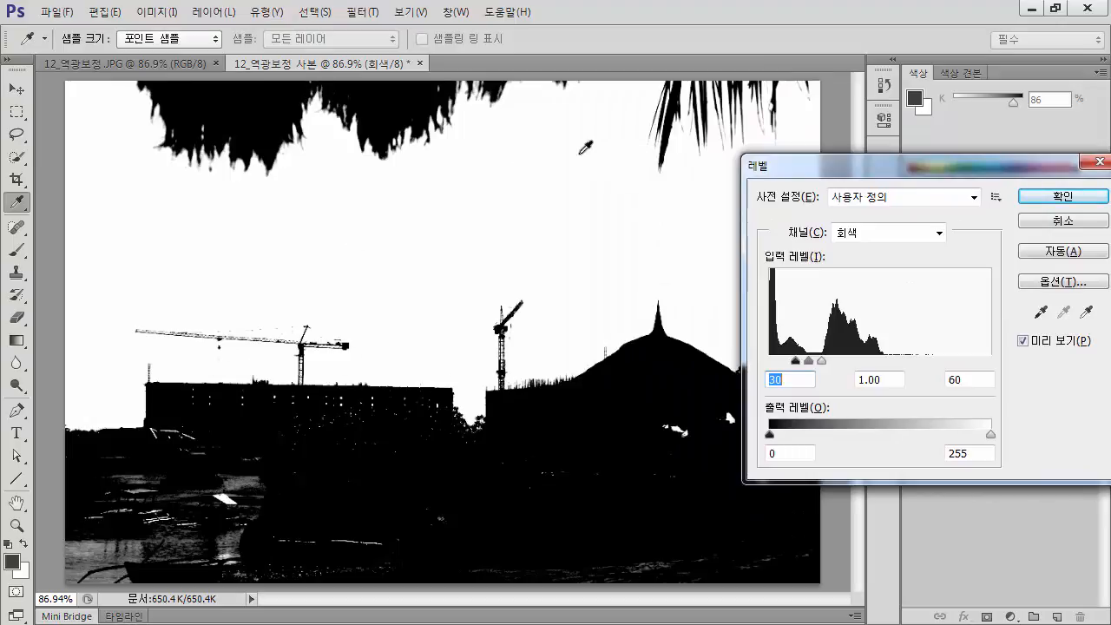
pyautogui.moveTo(855, 174); pyautogui.dragTo(574, 136)
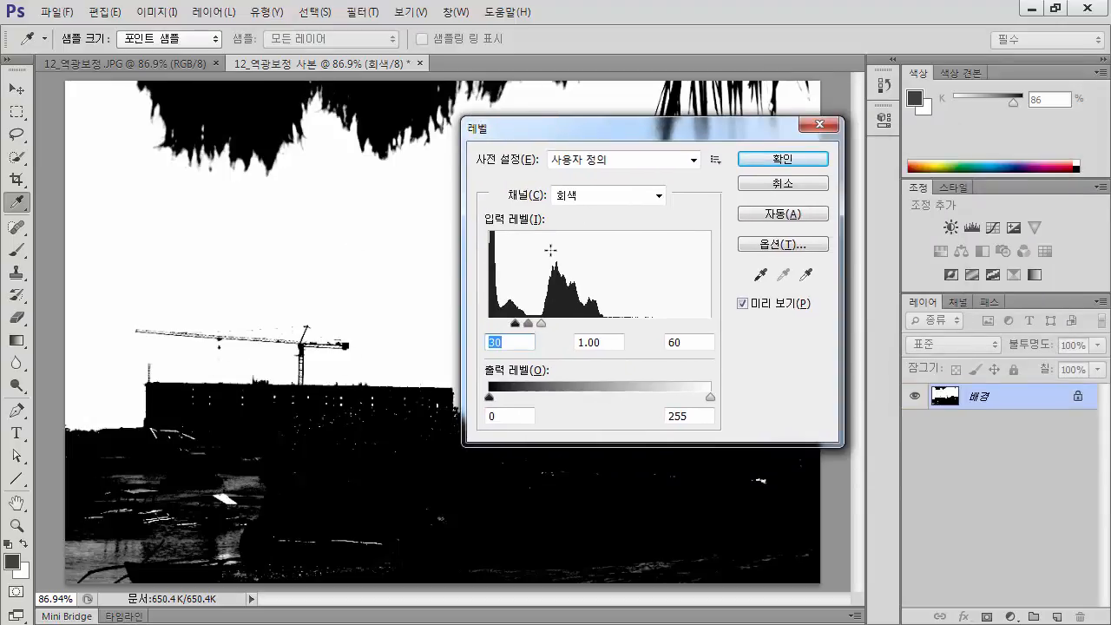
pyautogui.click(779, 167)
pyautogui.press('v')
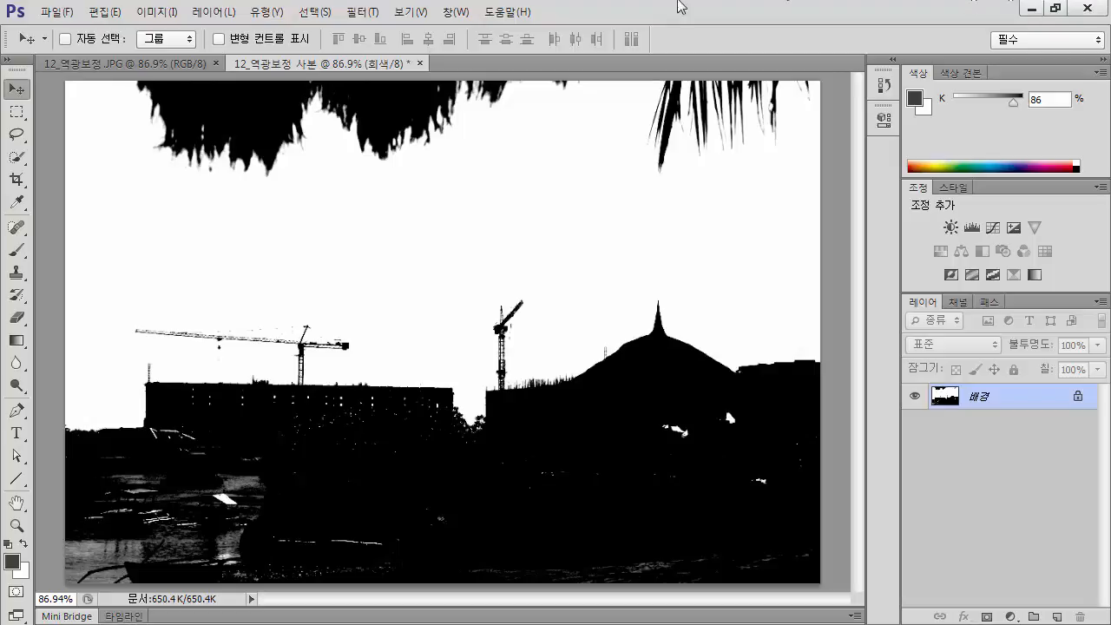
# Step: Soften the edges of the high-contrast grayscale copy with a slight Gaussian Blur
pyautogui.click(363, 13)
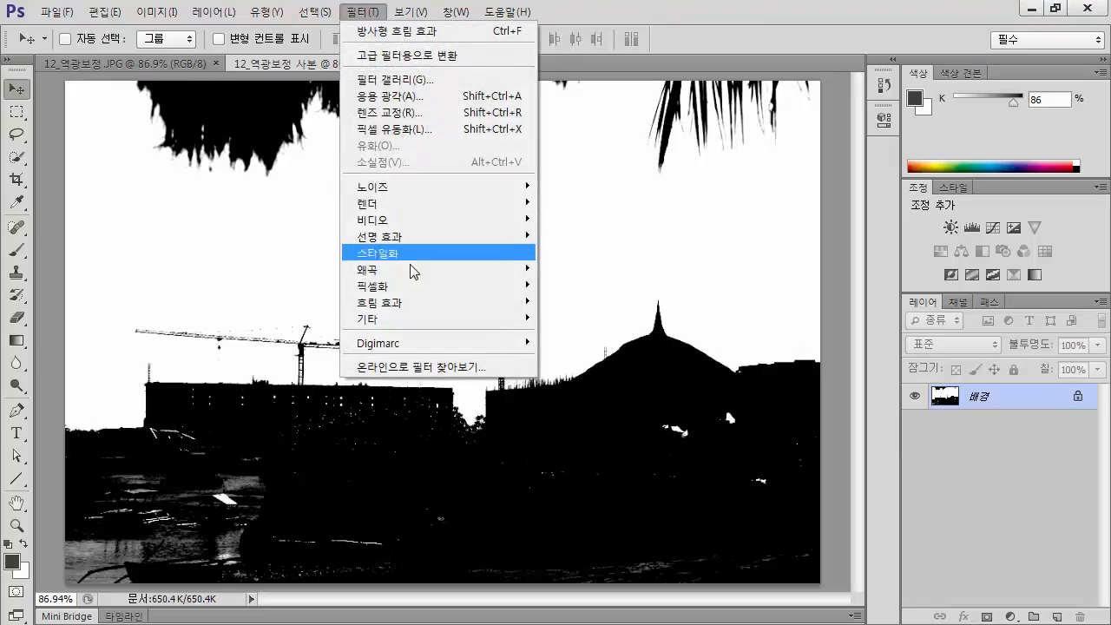
pyautogui.moveTo(410, 309)
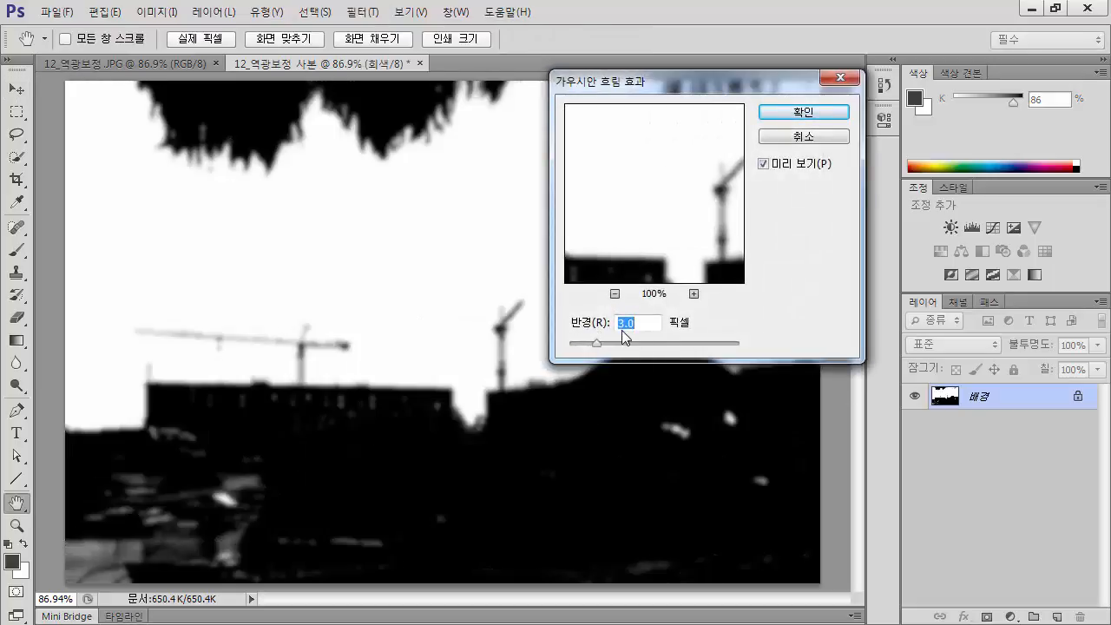
pyautogui.moveTo(596, 345); pyautogui.dragTo(601, 351)
pyautogui.click(786, 114)
pyautogui.press('v')
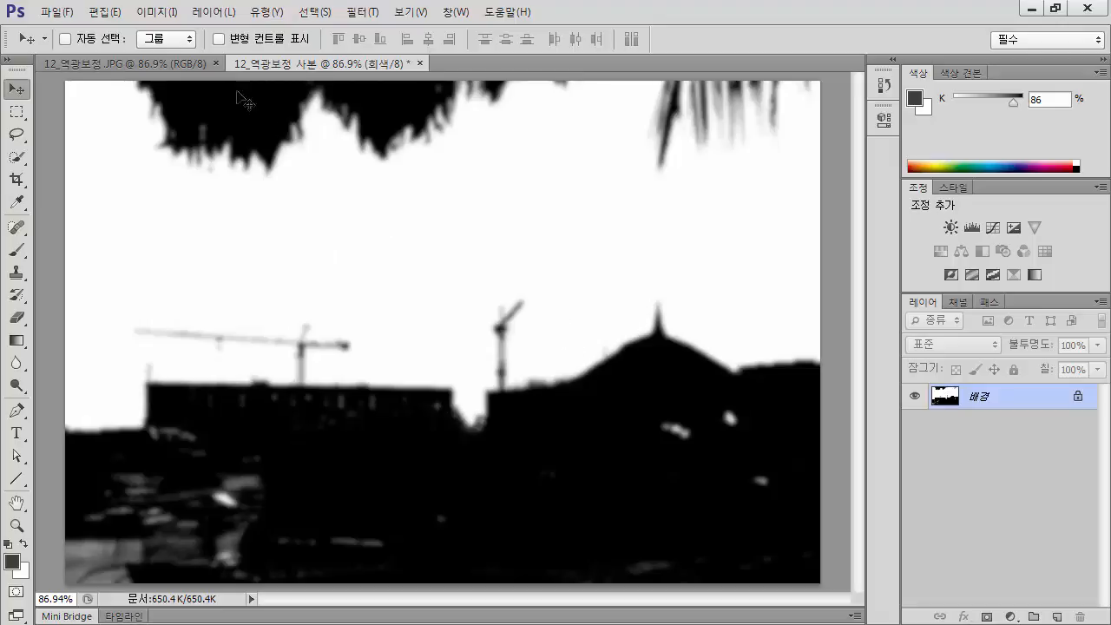
# Step: In the original photo, load a new selection from the 회색 channel of "12_역광보정 사본", inverted
pyautogui.click(126, 69)
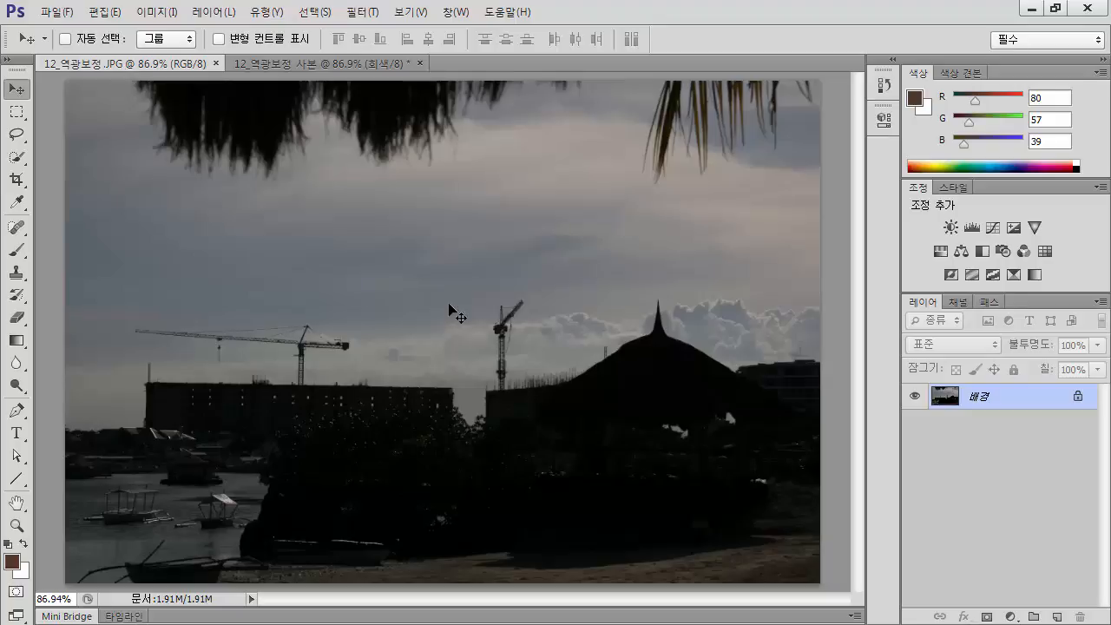
pyautogui.click(304, 14)
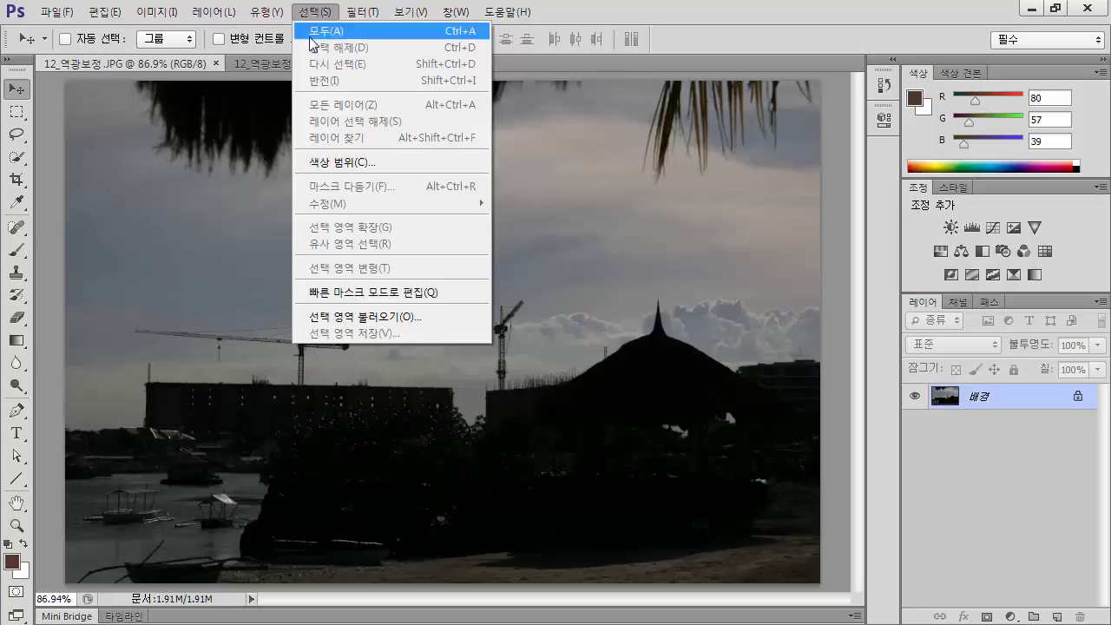
pyautogui.click(377, 320)
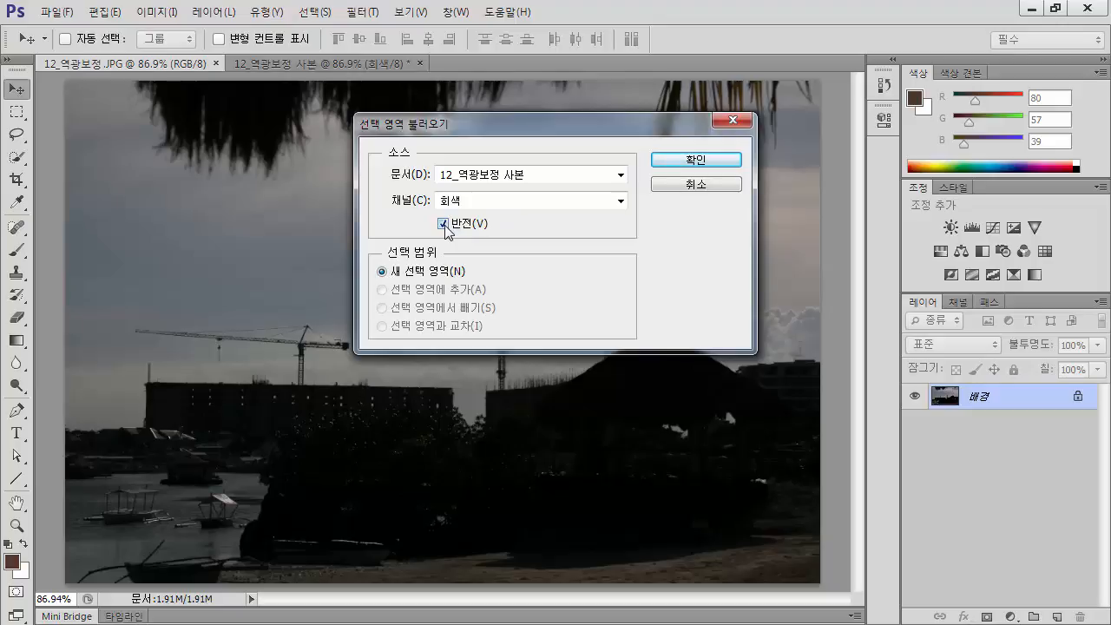
pyautogui.click(705, 161)
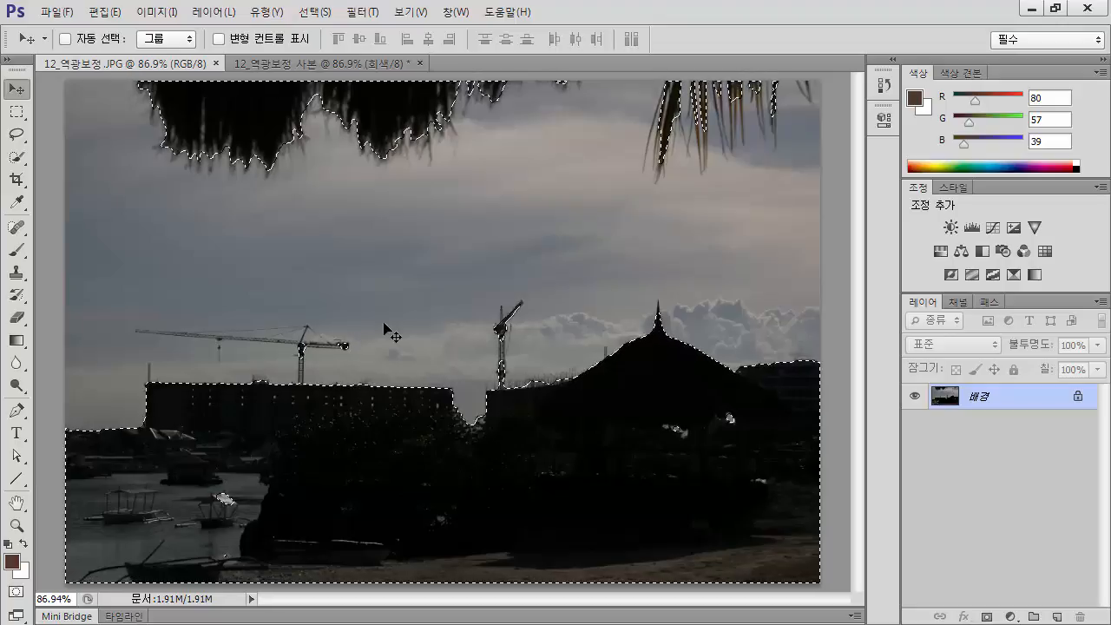
# Step: Copy the selected dark areas to a new layer and check its content with the background briefly hidden
pyautogui.hotkey('ctrl', 'j')
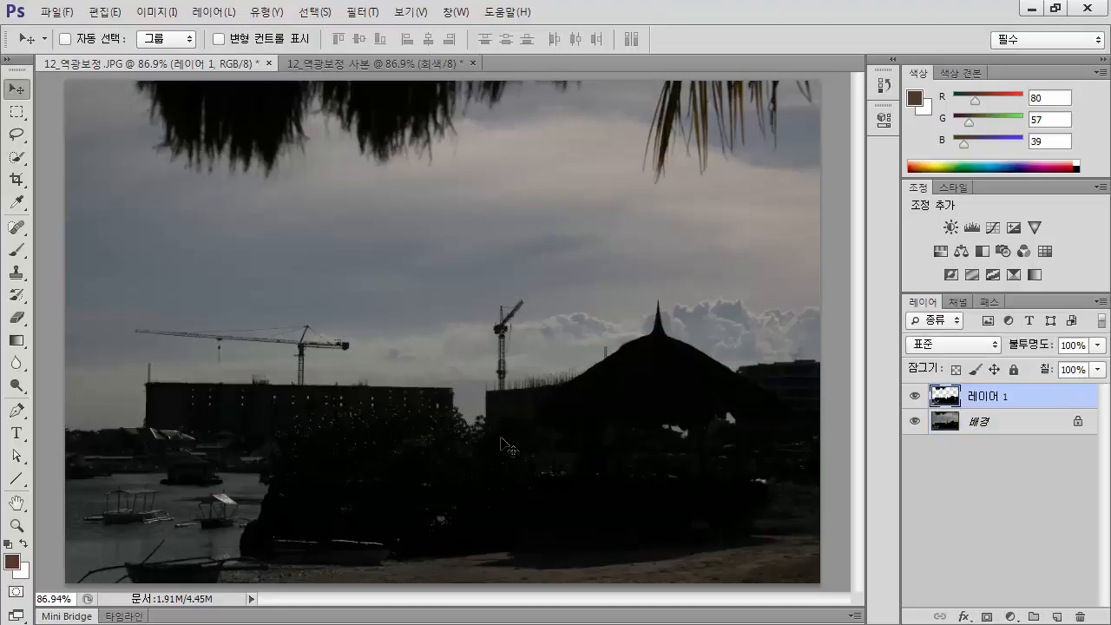
pyautogui.click(914, 423)
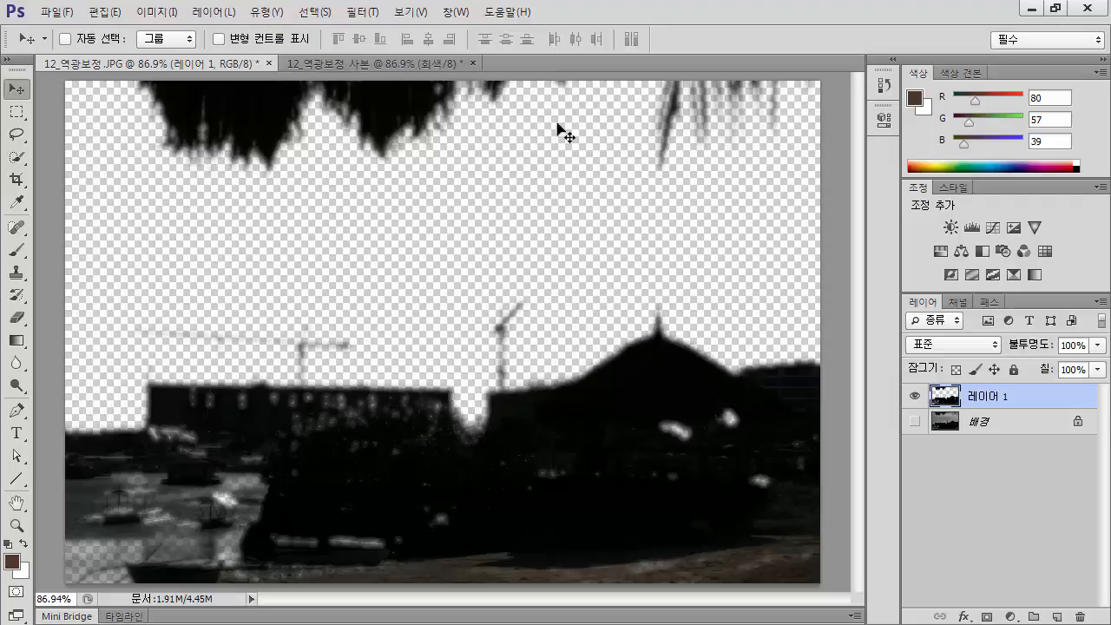
pyautogui.click(914, 422)
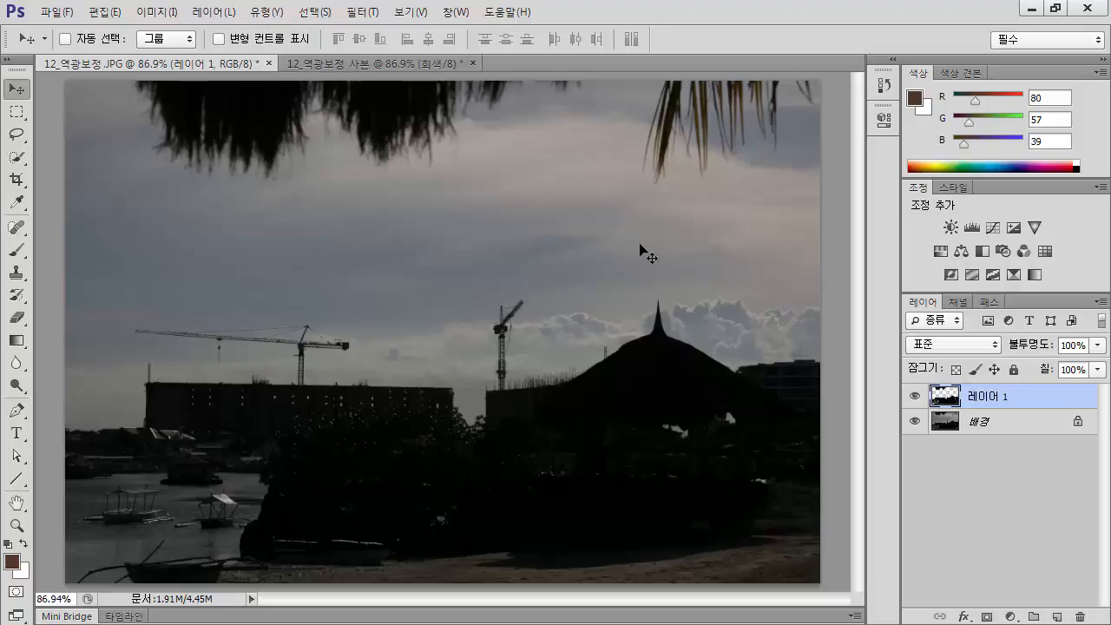
# Step: Brighten the copied foreground layer with Levels, setting input midtones to 1.39 and the white point to 120
pyautogui.hotkey('ctrl', 'l')
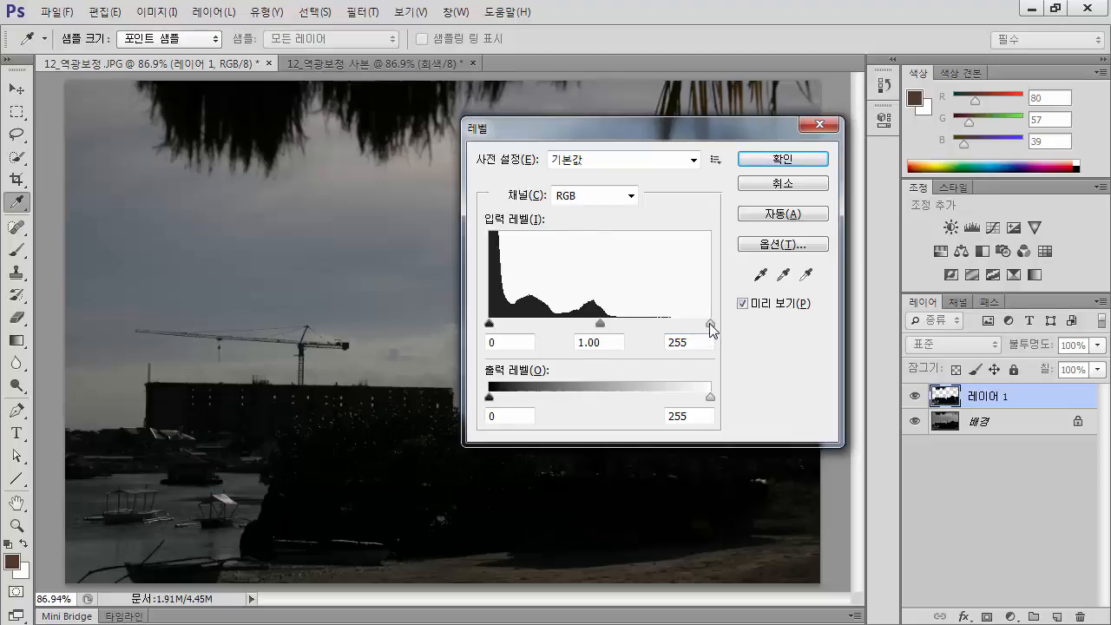
pyautogui.moveTo(710, 323); pyautogui.dragTo(609, 324)
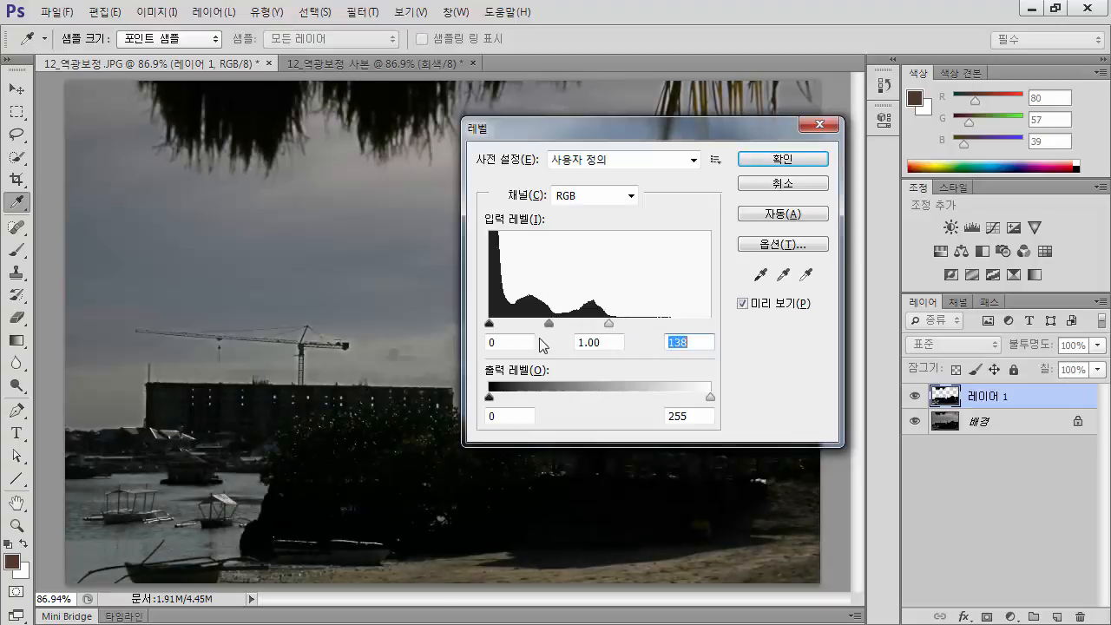
pyautogui.click(489, 325)
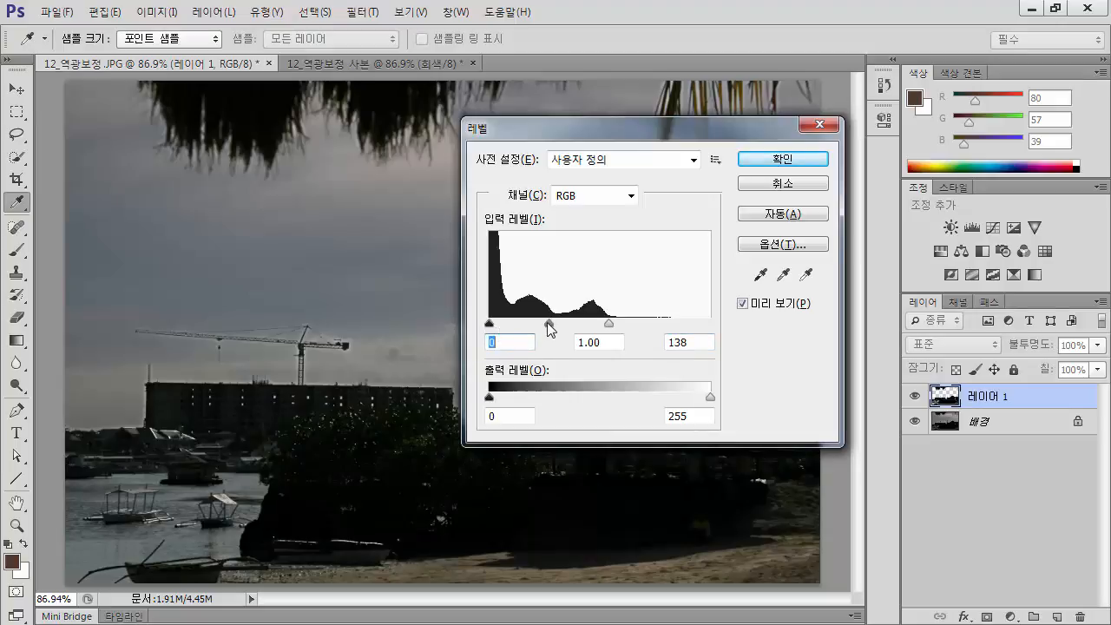
pyautogui.moveTo(548, 323)
pyautogui.mouseDown()
pyautogui.moveTo(565, 322)
pyautogui.moveTo(511, 323)
pyautogui.moveTo(535, 322)
pyautogui.mouseUp()
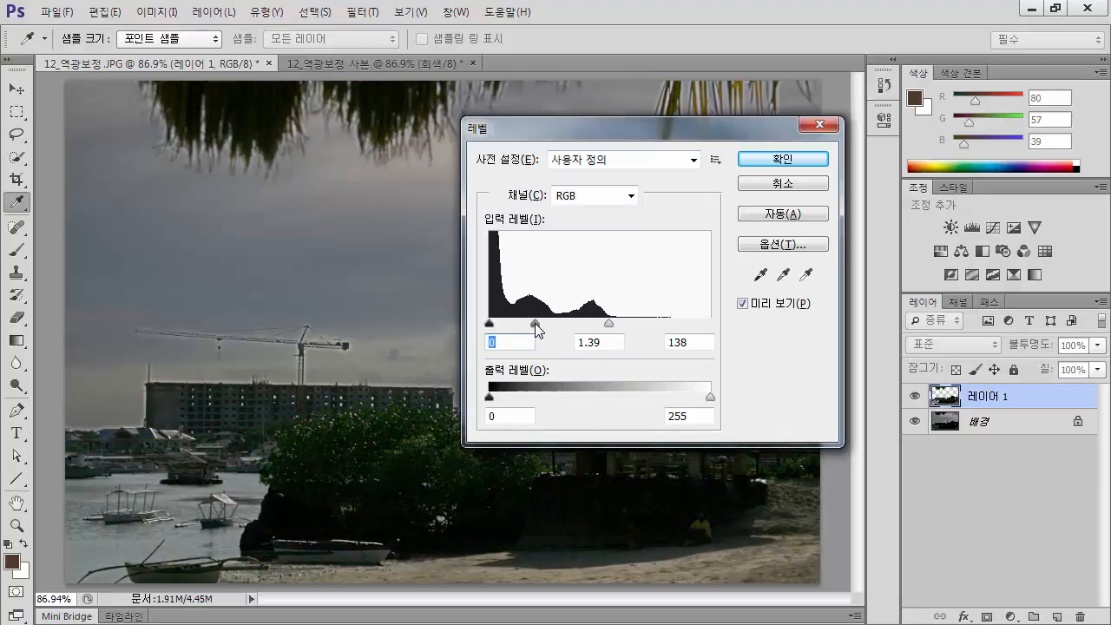
pyautogui.press('Tab')
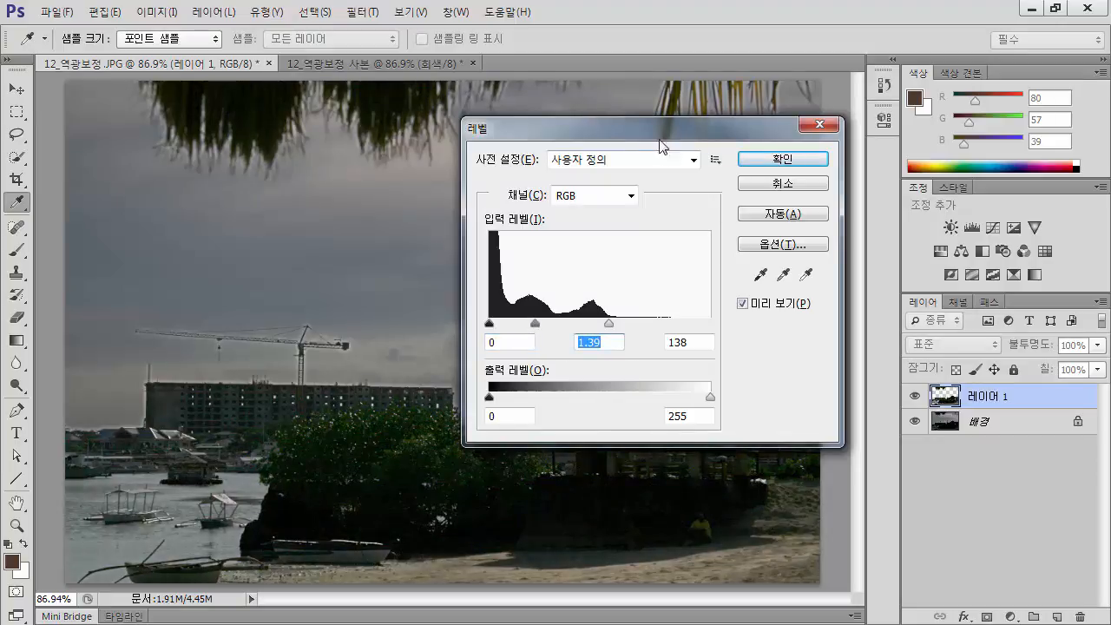
pyautogui.moveTo(699, 126); pyautogui.dragTo(856, 78)
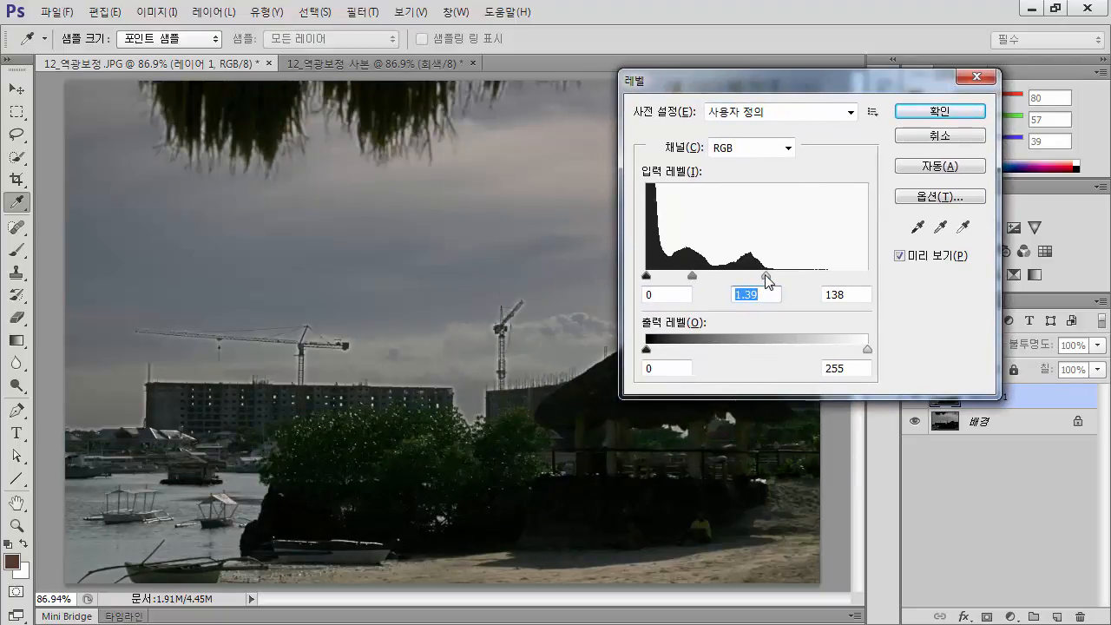
pyautogui.moveTo(766, 276); pyautogui.dragTo(750, 278)
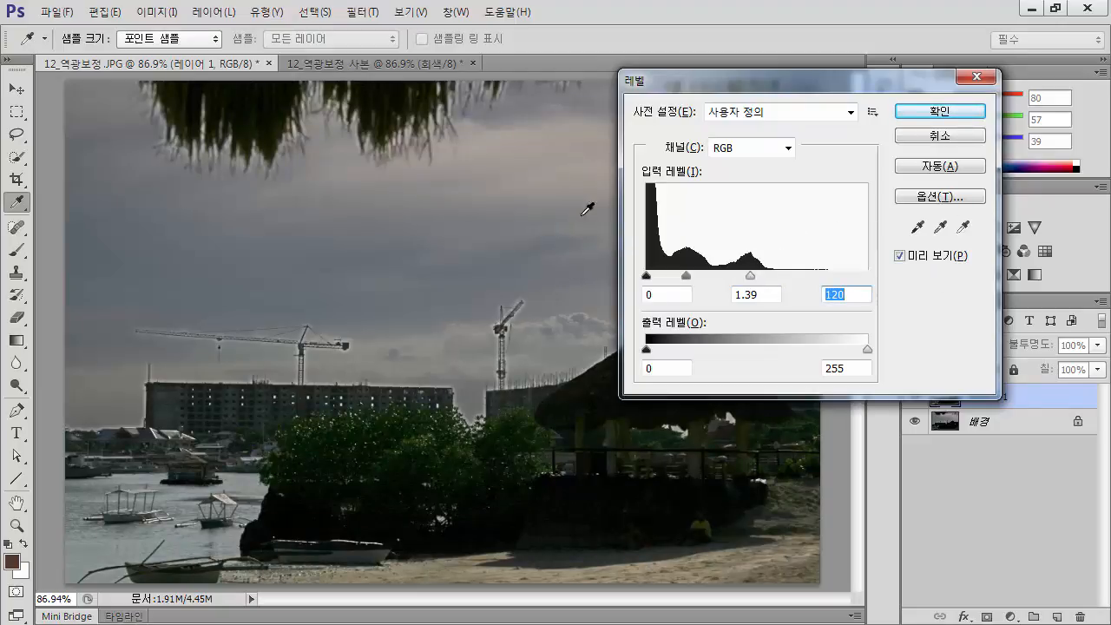
pyautogui.click(929, 111)
pyautogui.press('v')
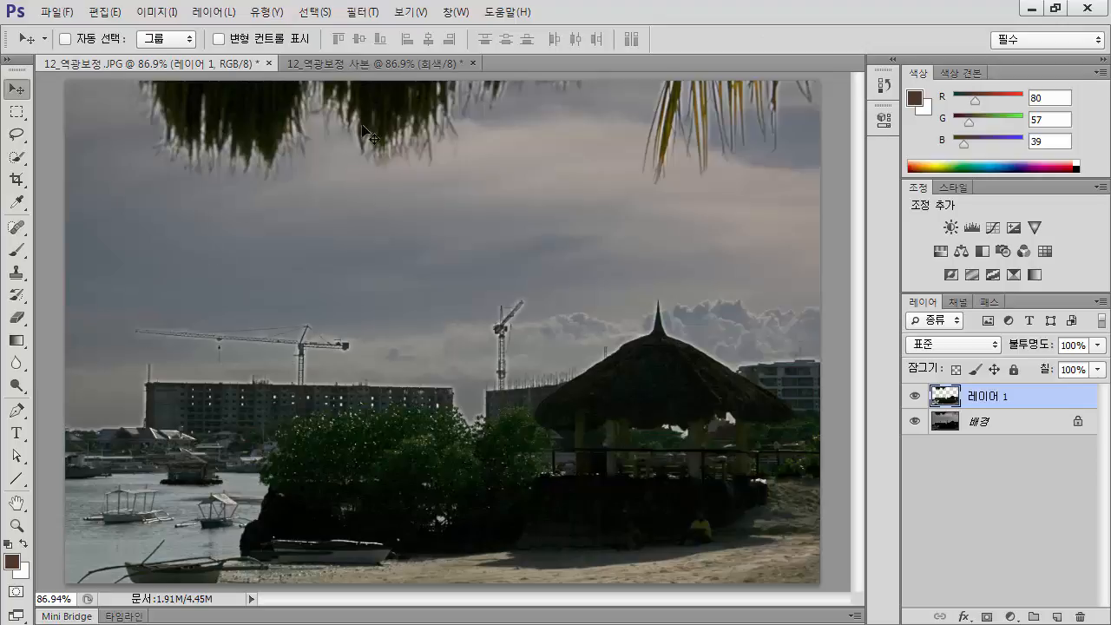
# Step: Compare the photo with the grayscale copy, reduce the brightened foreground layer's opacity to 83%, and deselect the layer
pyautogui.click(357, 64)
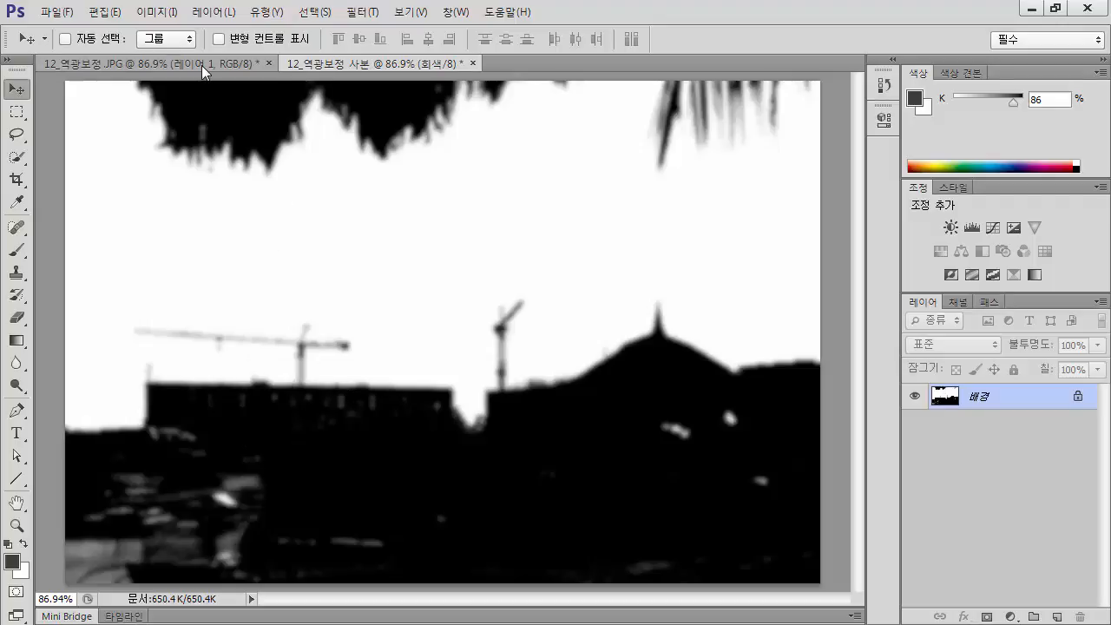
pyautogui.click(152, 64)
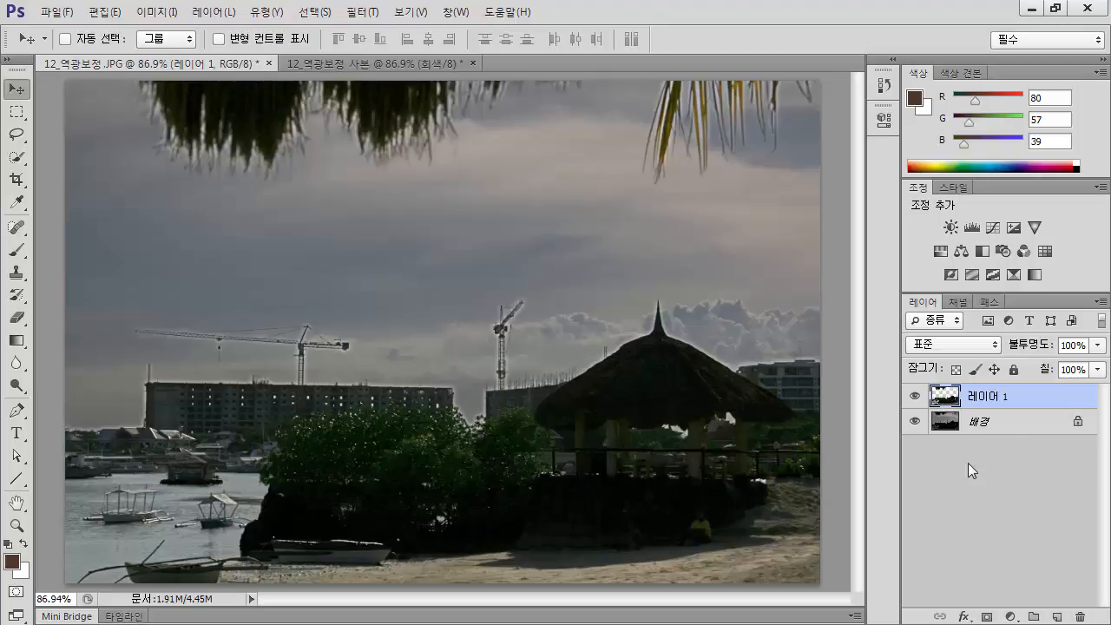
pyautogui.click(1099, 345)
pyautogui.moveTo(1099, 371); pyautogui.dragTo(1087, 370)
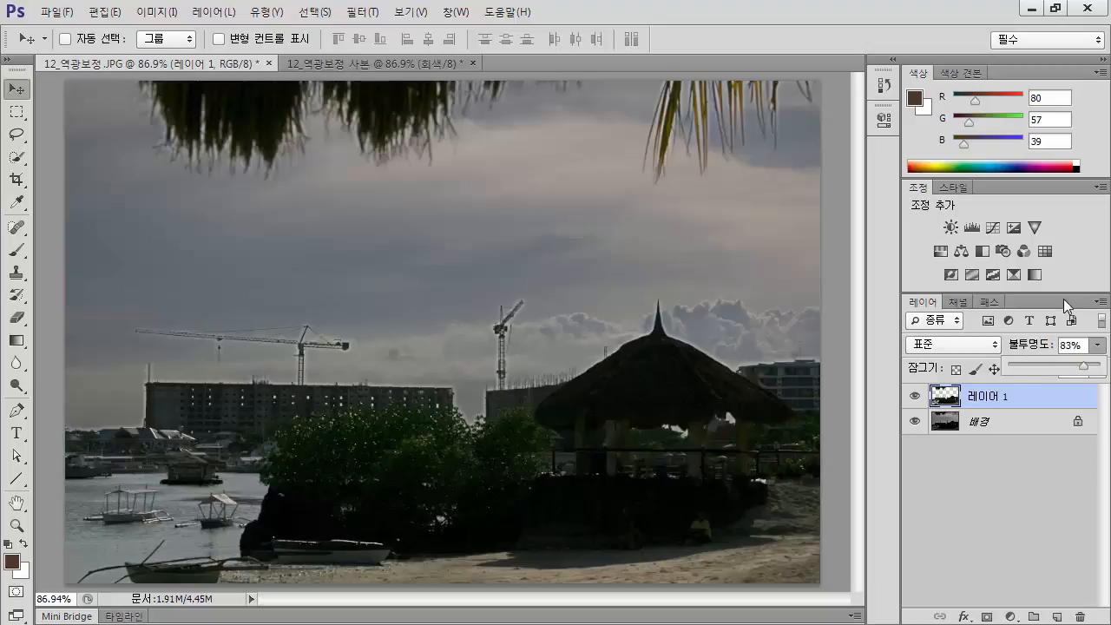
pyautogui.click(913, 536)
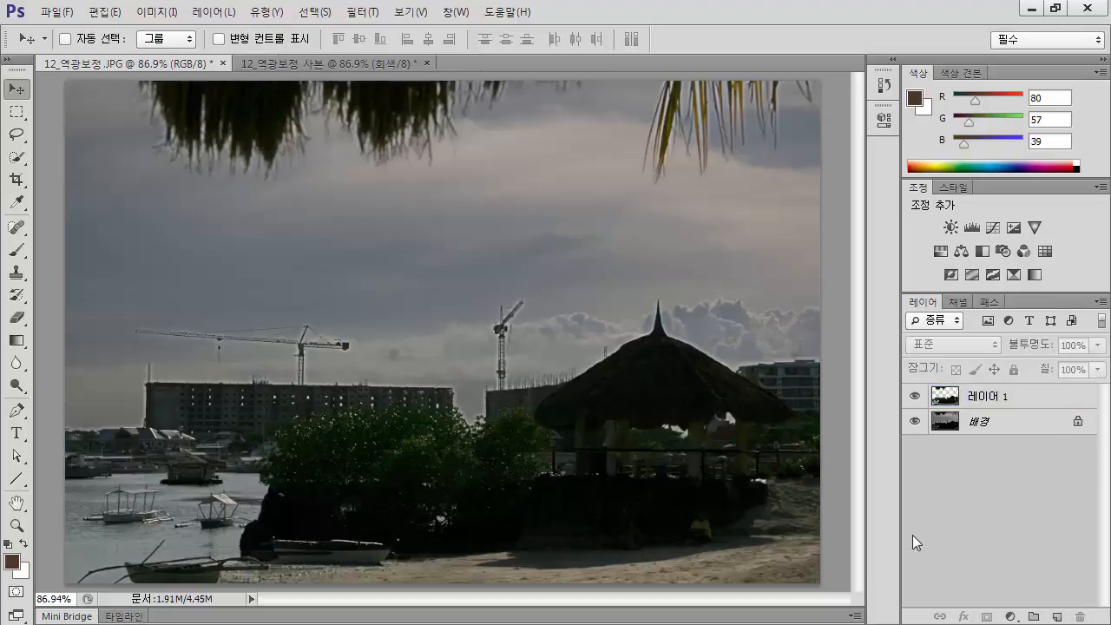